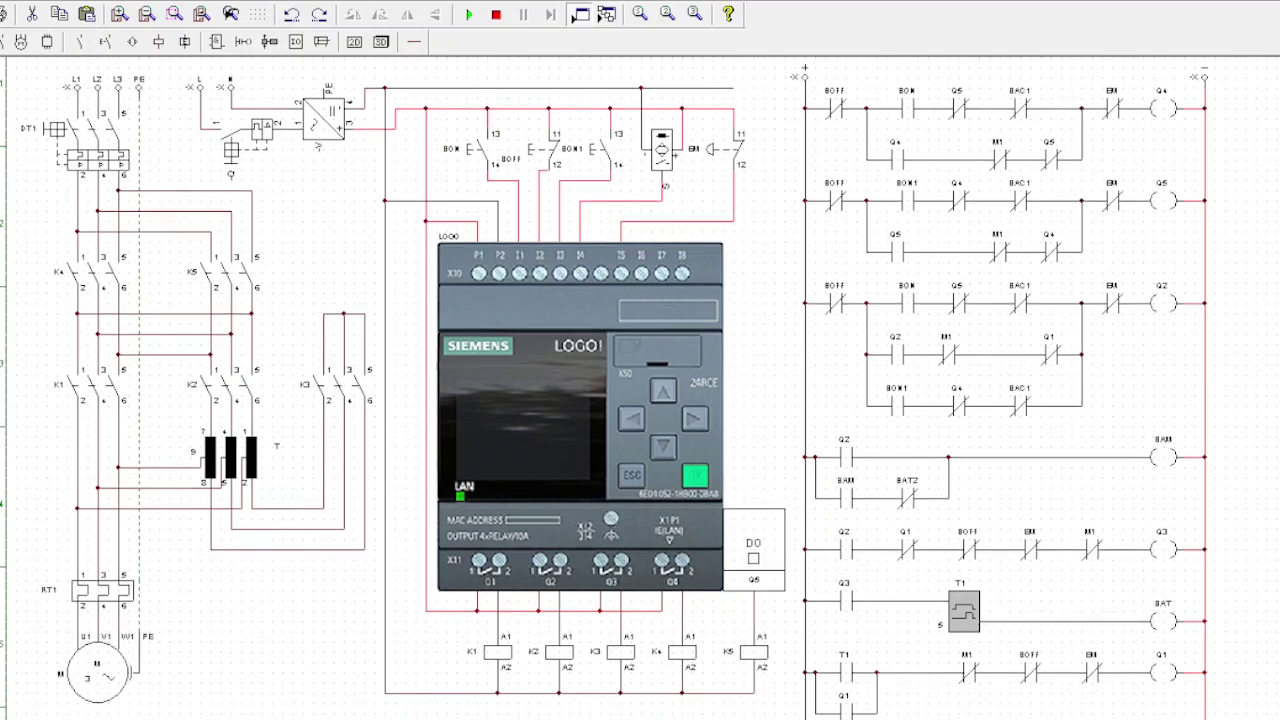
Step: Examine the power circuit, the LOGO! wiring and every ladder rung from output Q4 down to timer T3
{"action": "scroll", "coordinate": [614, 388], "scroll_direction": "down", "scroll_amount": 3}
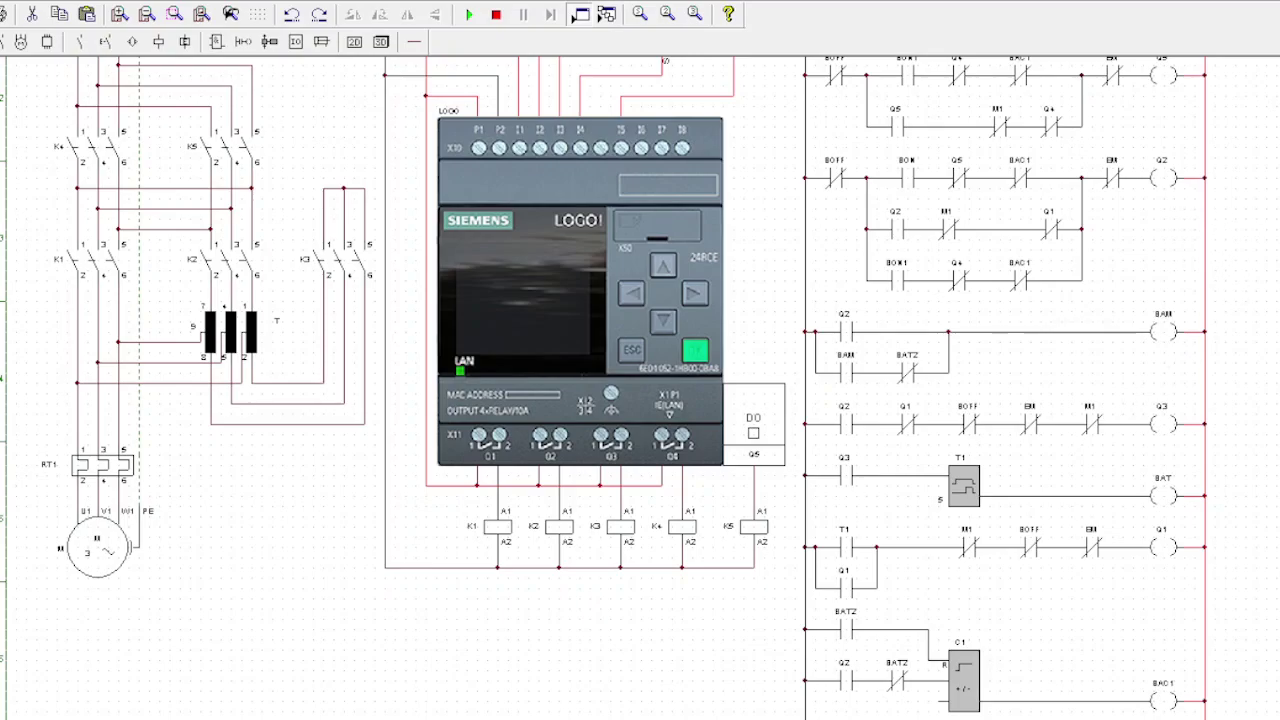
{"action": "scroll", "coordinate": [604, 388], "scroll_direction": "up", "scroll_amount": 2}
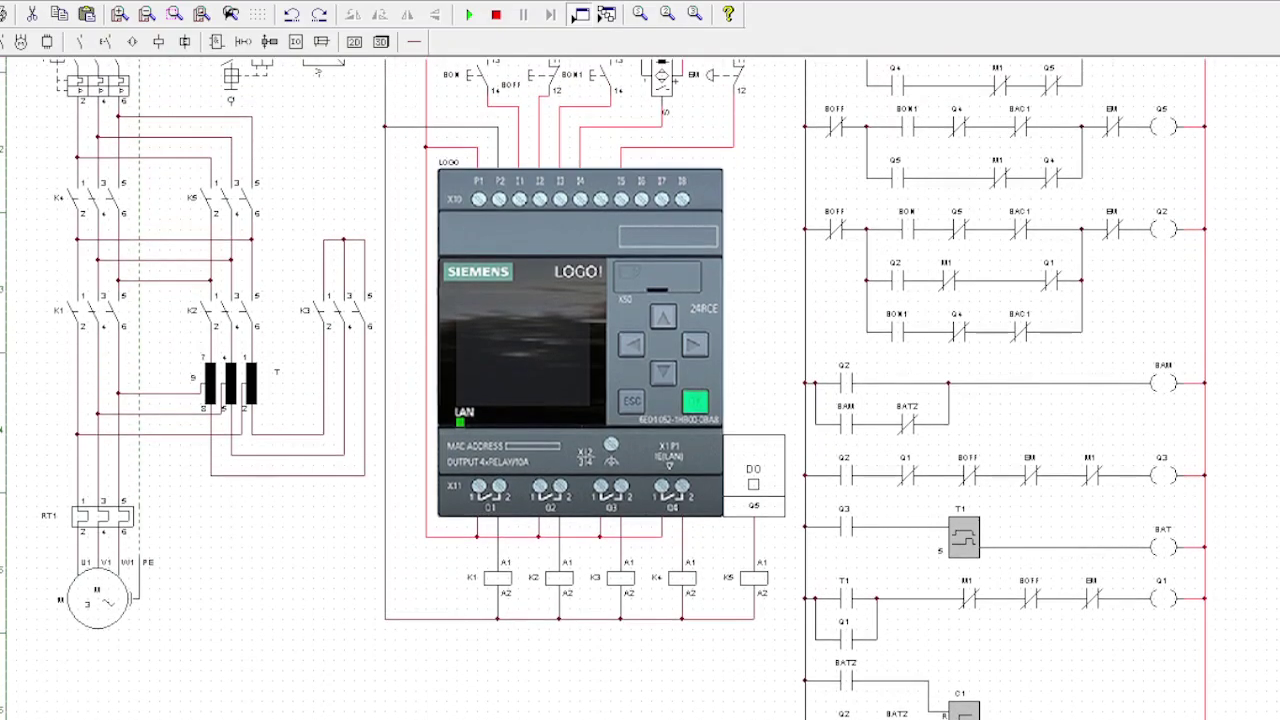
{"action": "scroll", "coordinate": [614, 388], "scroll_direction": "up", "scroll_amount": 1}
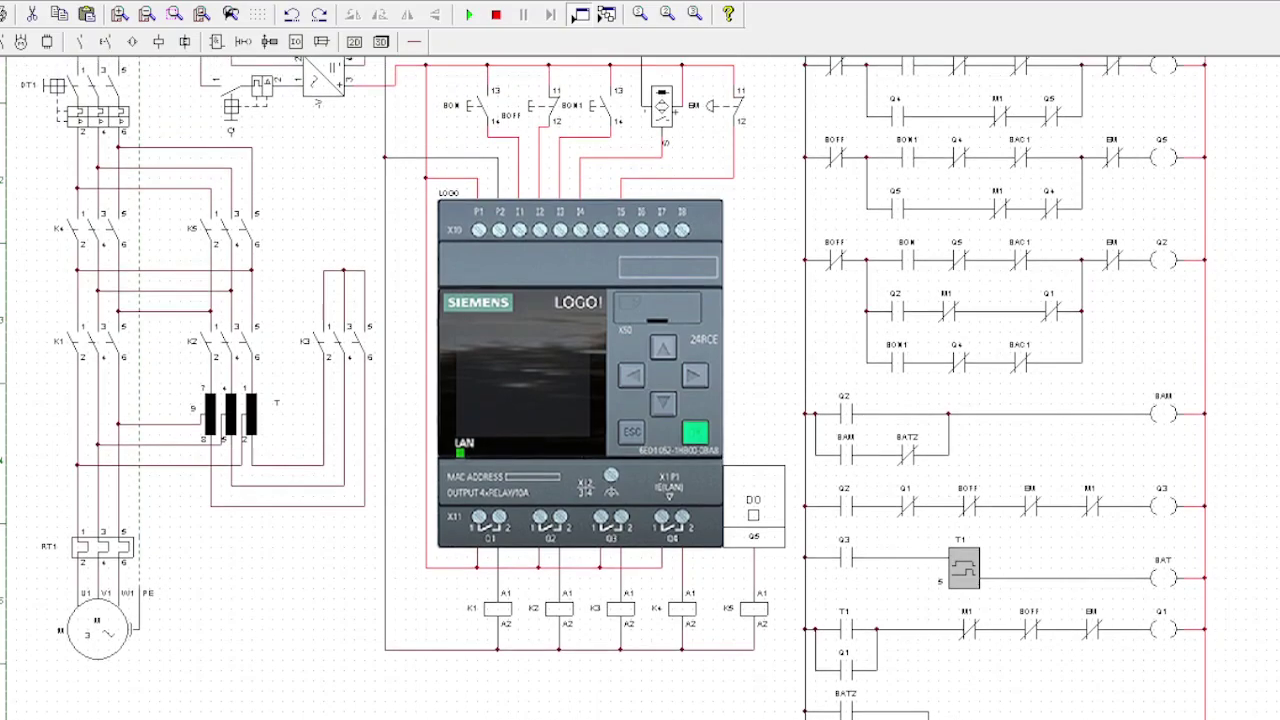
{"action": "scroll", "coordinate": [614, 388], "scroll_direction": "down", "scroll_amount": 4}
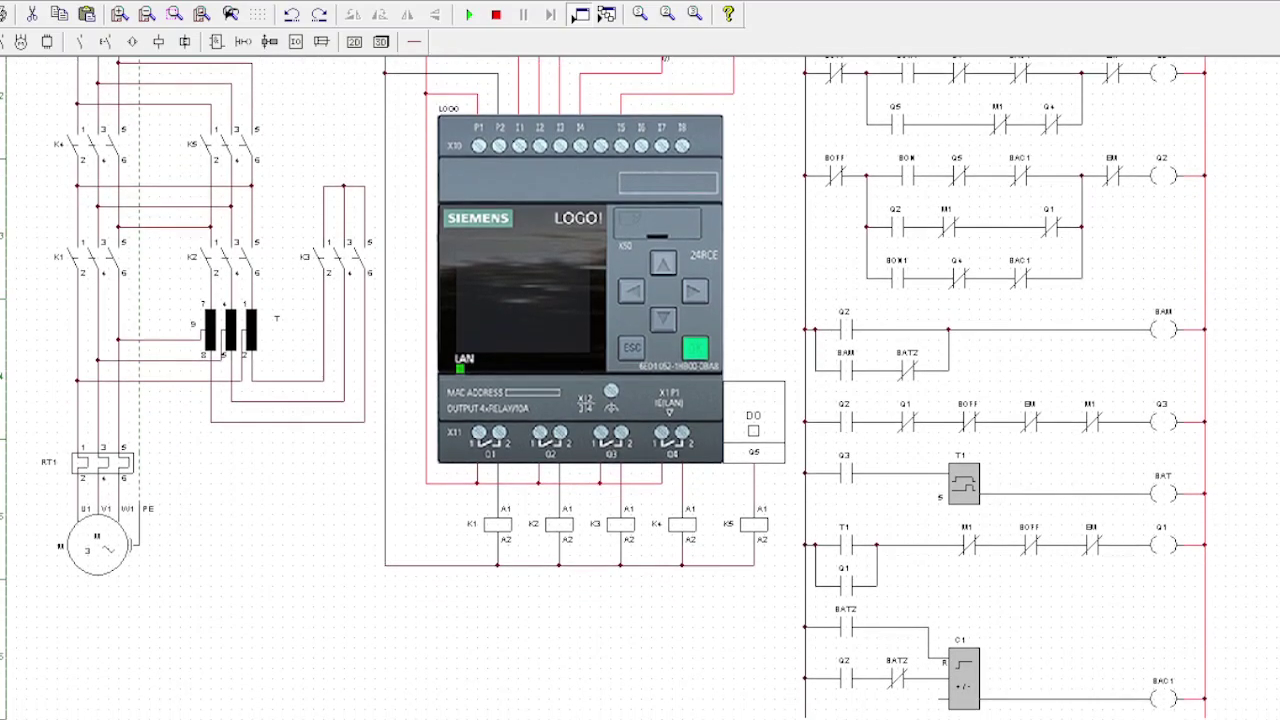
{"action": "scroll", "coordinate": [614, 388], "scroll_direction": "down", "scroll_amount": 3}
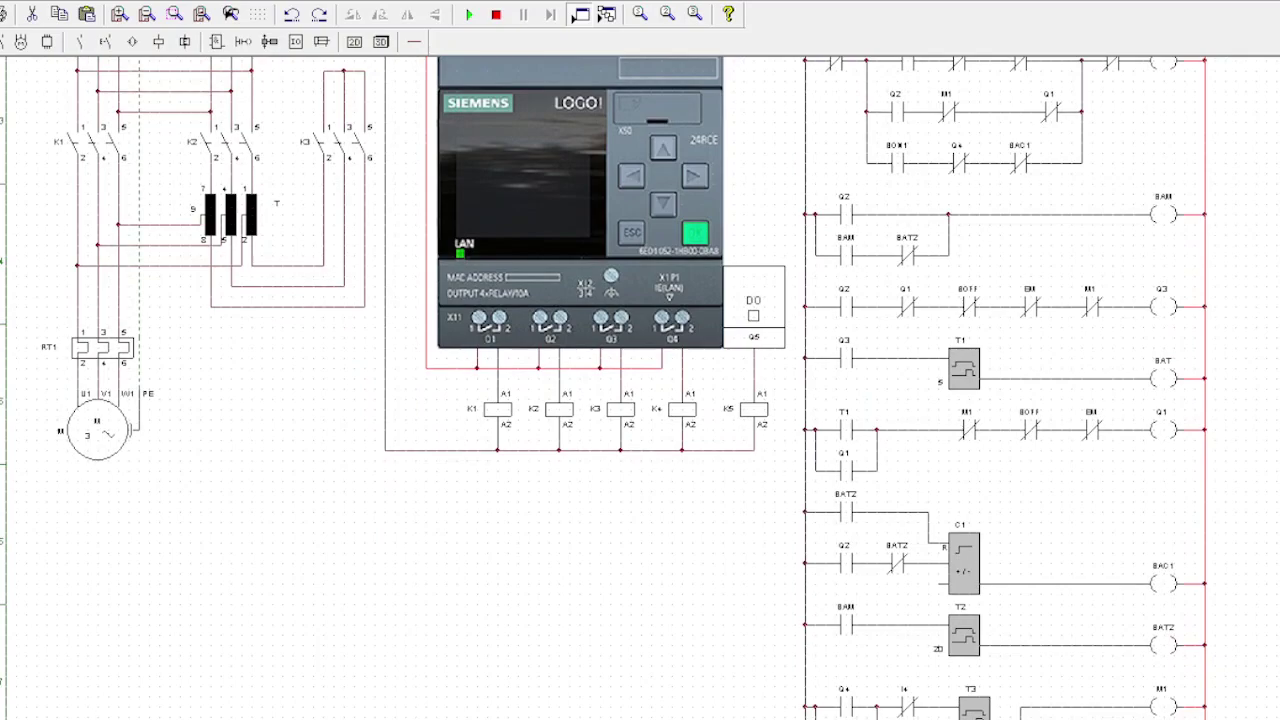
{"action": "scroll", "coordinate": [614, 388], "scroll_direction": "down", "scroll_amount": 3}
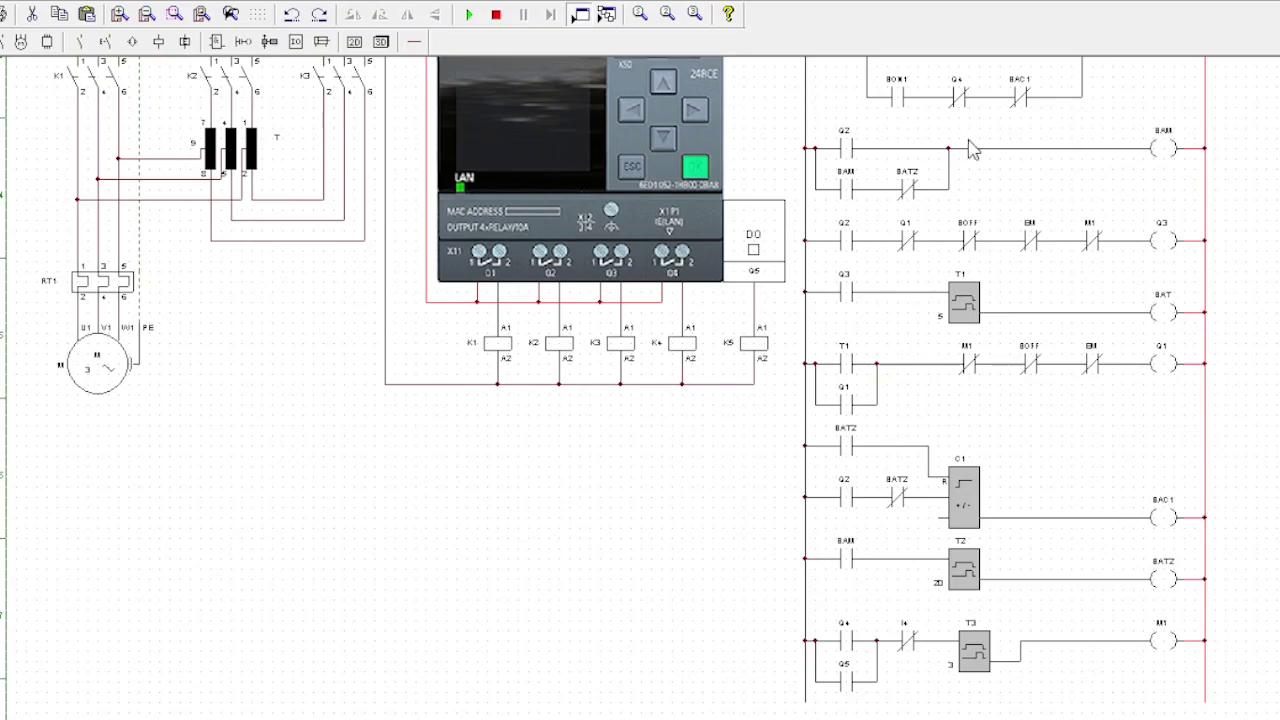
{"action": "scroll", "coordinate": [624, 379], "scroll_direction": "up", "scroll_amount": 2}
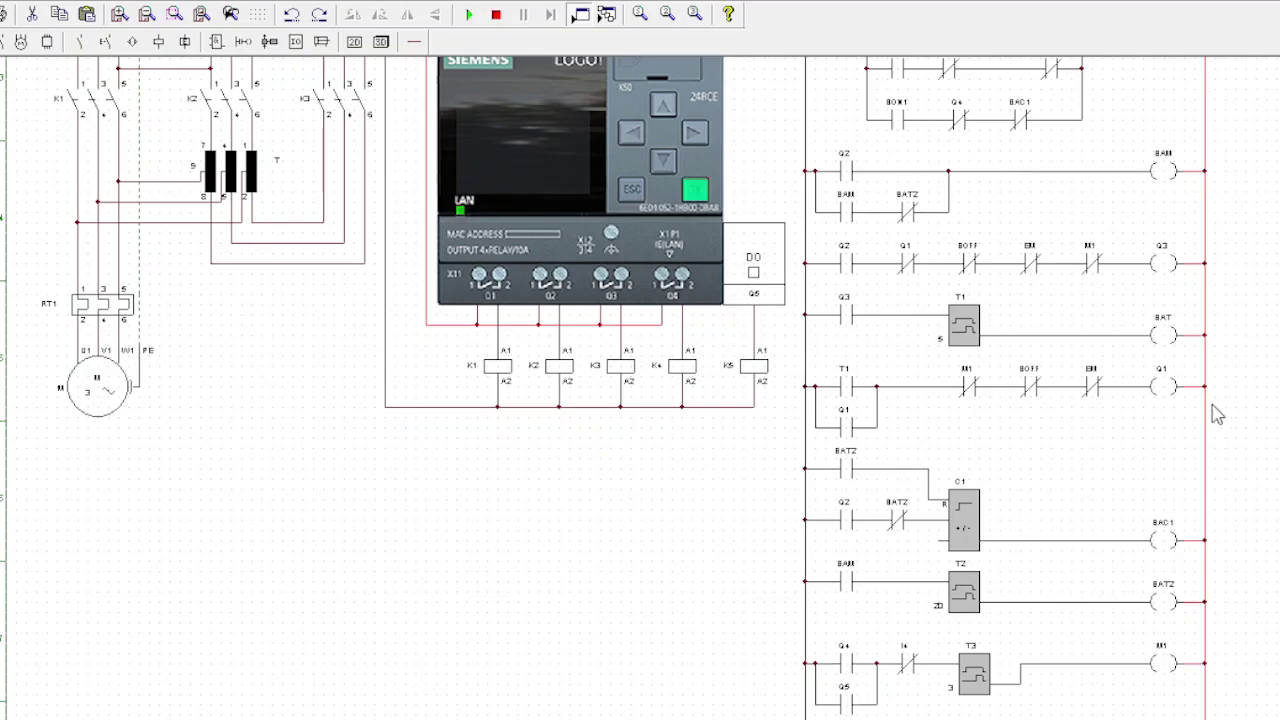
{"action": "scroll", "coordinate": [624, 388], "scroll_direction": "up", "scroll_amount": 3}
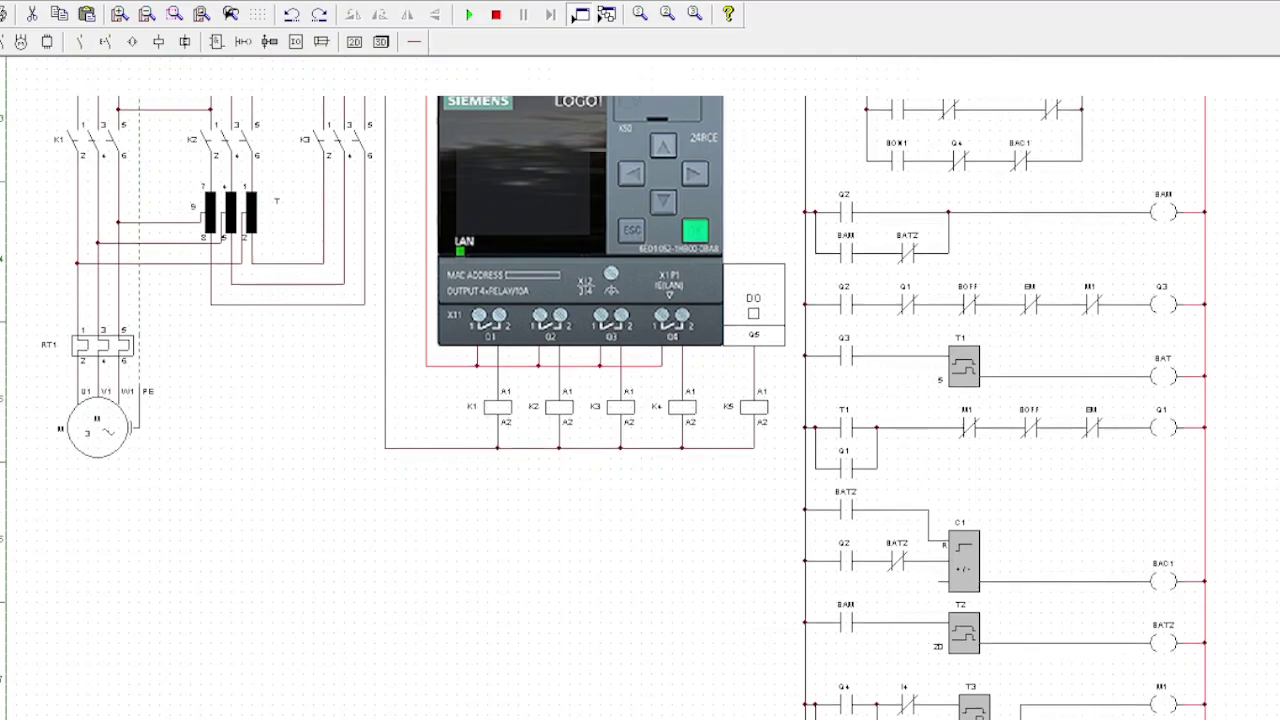
{"action": "scroll", "coordinate": [624, 388], "scroll_direction": "up", "scroll_amount": 1}
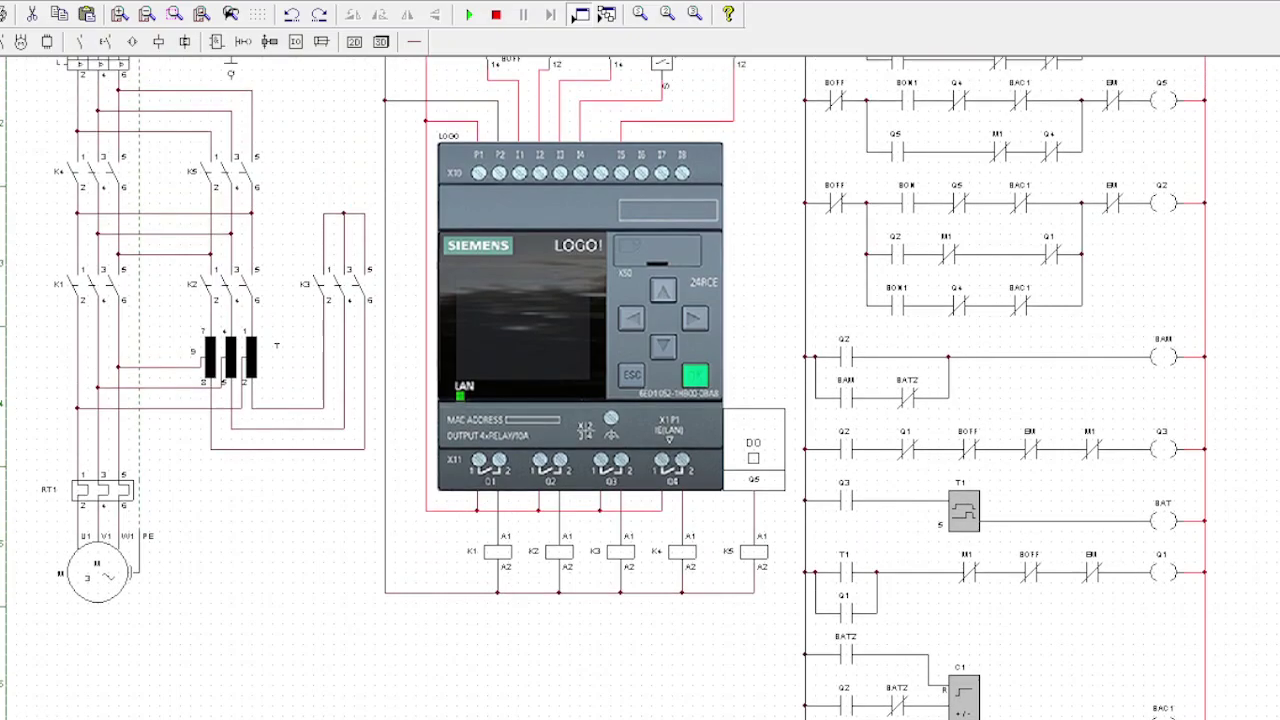
{"action": "scroll", "coordinate": [640, 388], "scroll_direction": "down", "scroll_amount": 1}
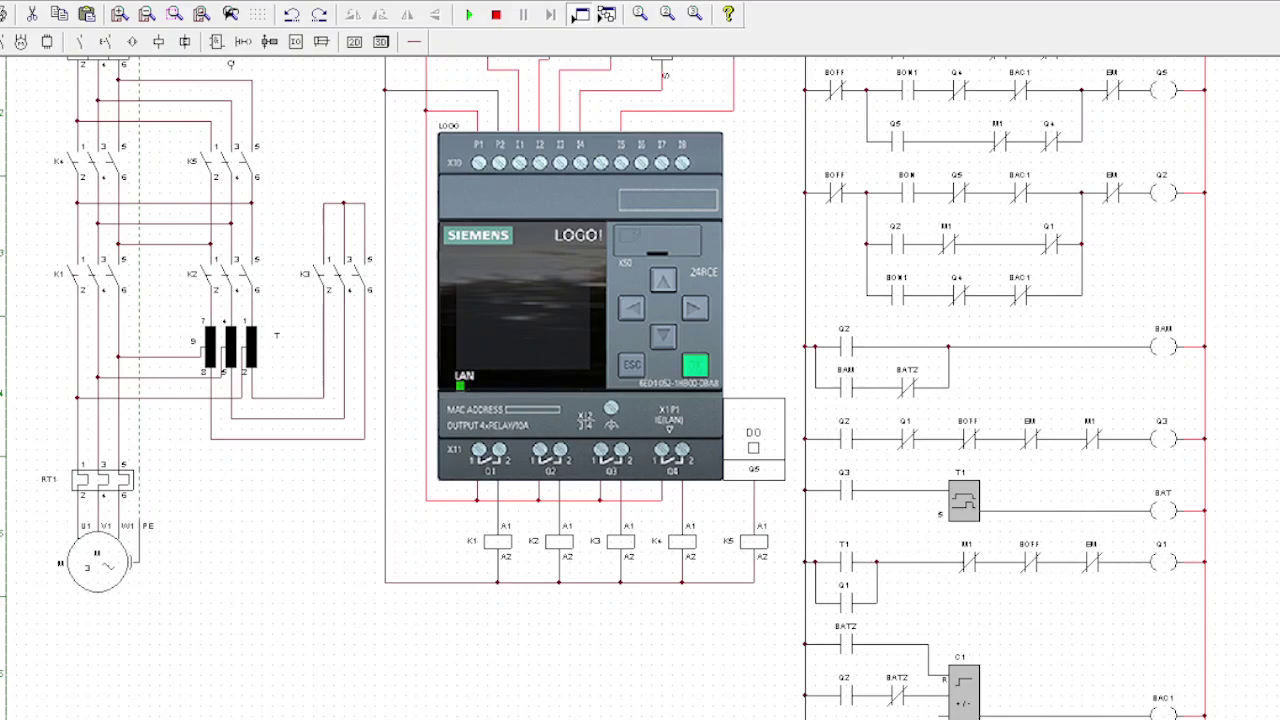
{"action": "scroll", "coordinate": [604, 388], "scroll_direction": "up", "scroll_amount": 3}
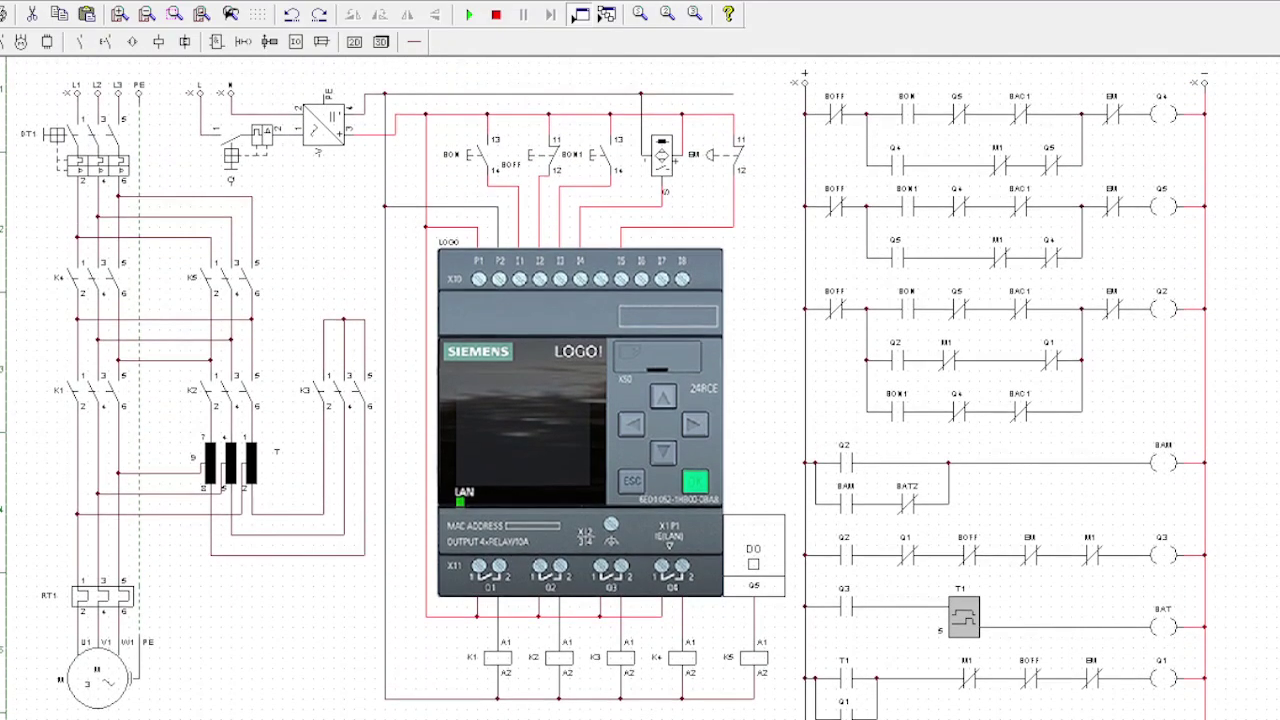
{"action": "scroll", "coordinate": [604, 388], "scroll_direction": "down", "scroll_amount": 1}
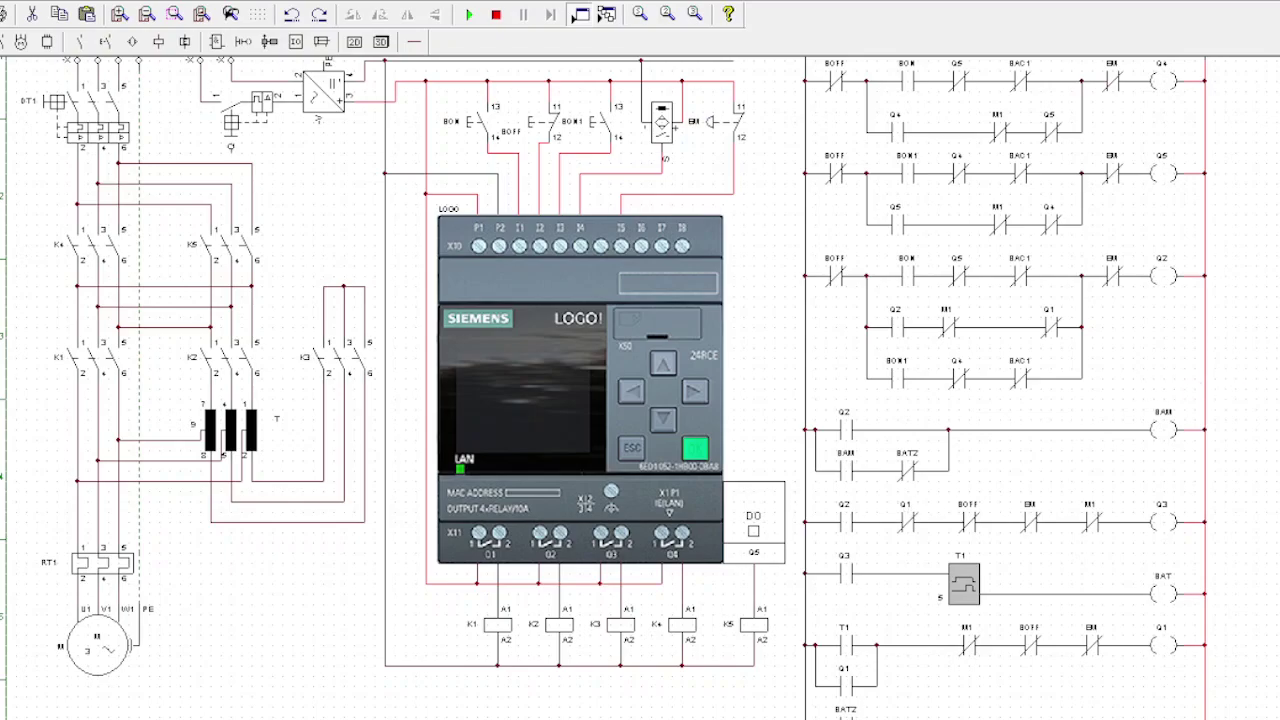
{"action": "scroll", "coordinate": [614, 388], "scroll_direction": "down", "scroll_amount": 3}
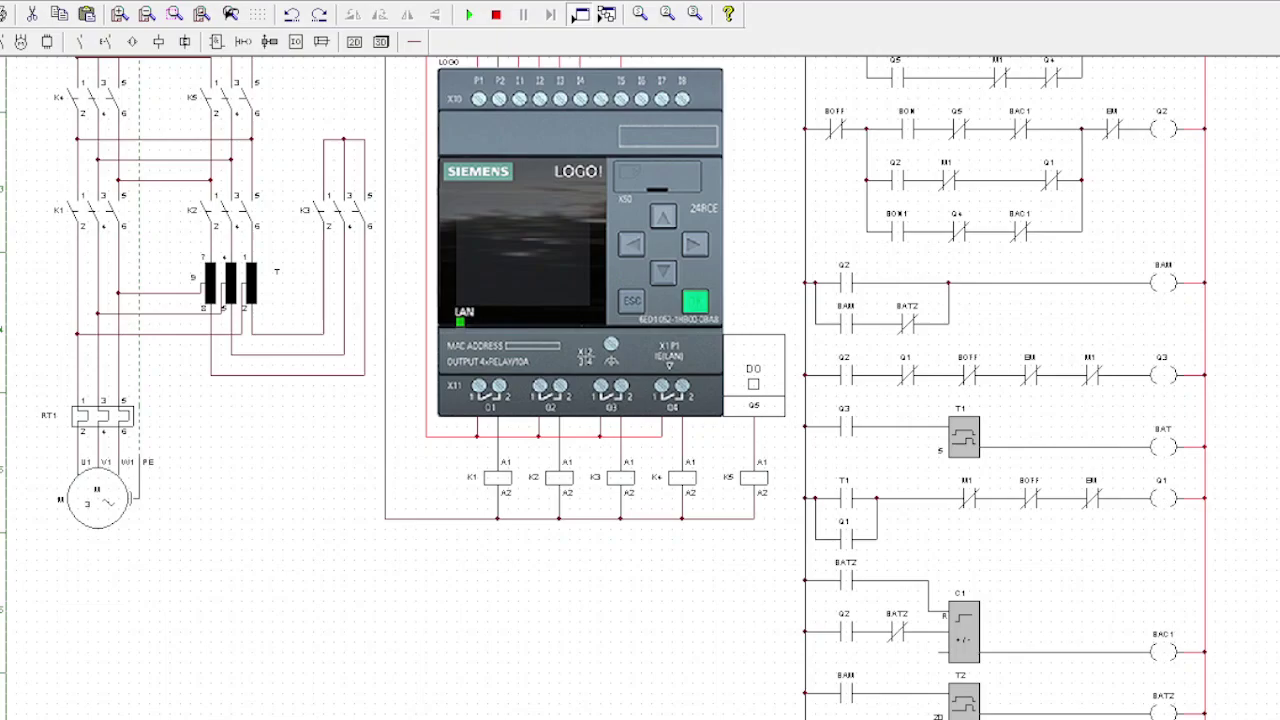
{"action": "scroll", "coordinate": [624, 388], "scroll_direction": "up", "scroll_amount": 5}
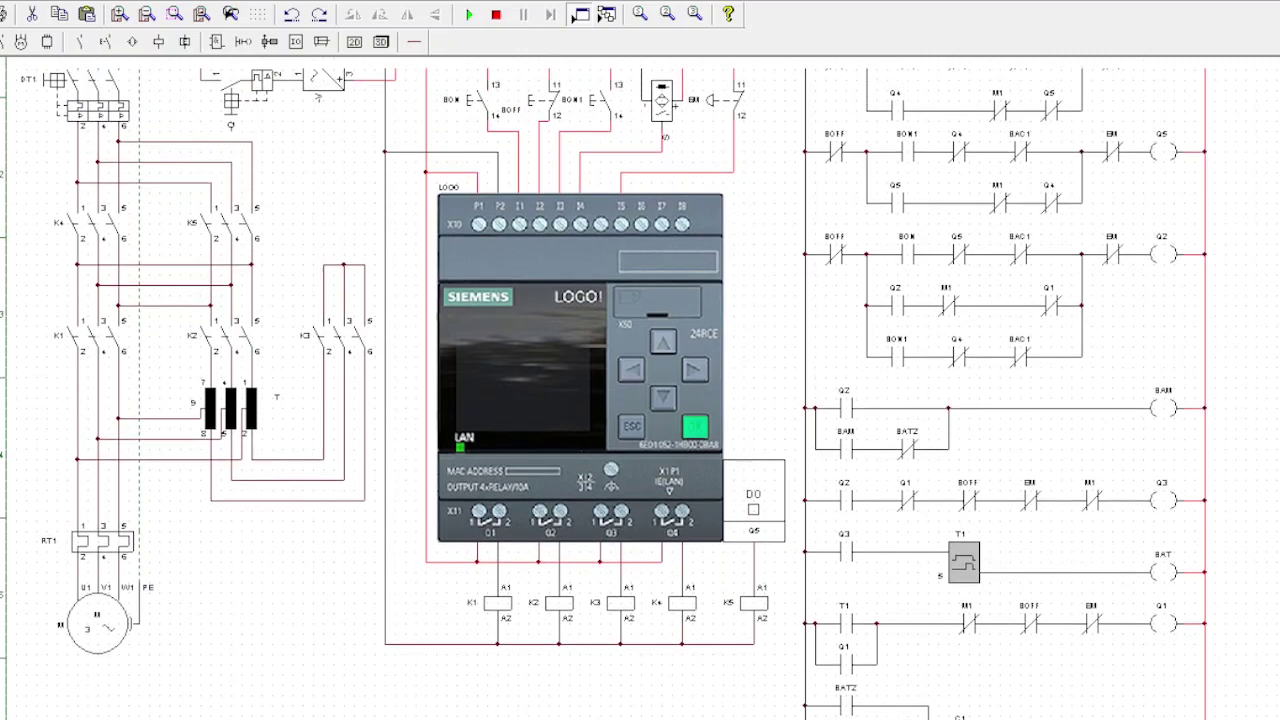
Step: Start the simulation, activate sensor S on input I4, and close breakers DT1 and Q to power the circuit
{"action": "left_click", "coordinate": [472, 14]}
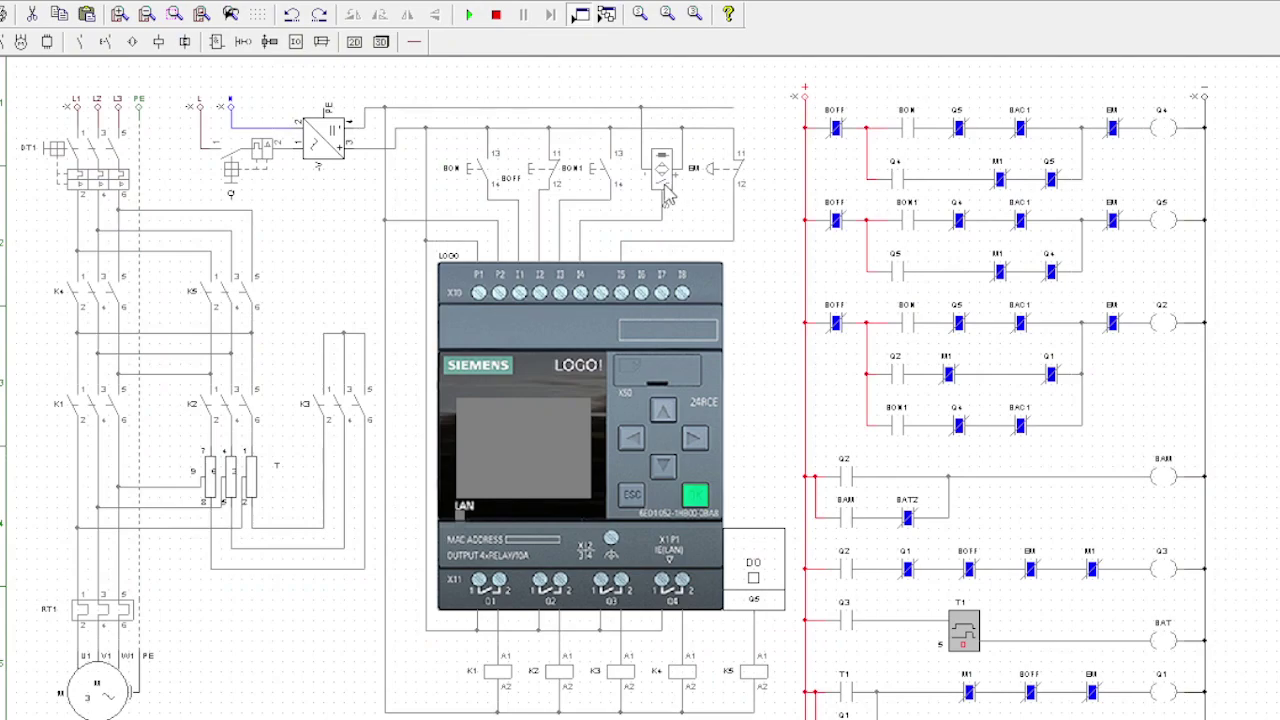
{"action": "left_click", "coordinate": [663, 184]}
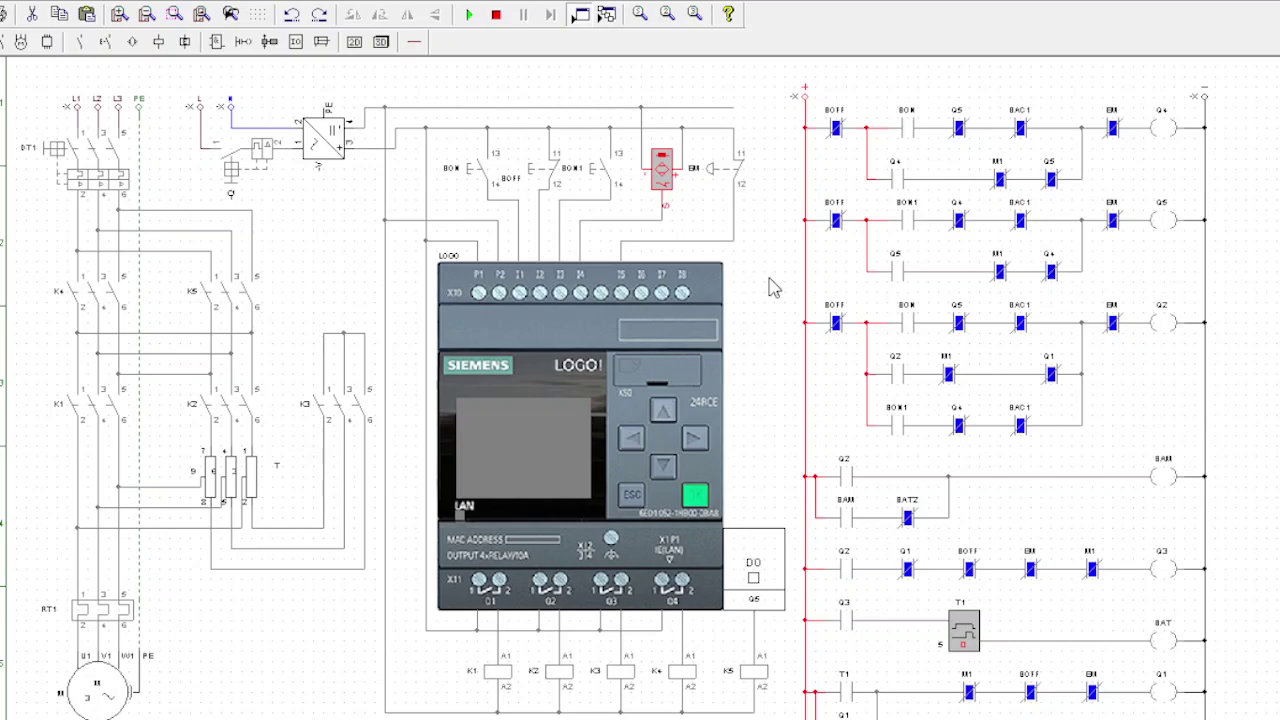
{"action": "left_click", "coordinate": [661, 172]}
{"action": "left_click", "coordinate": [662, 181]}
{"action": "left_click", "coordinate": [56, 151]}
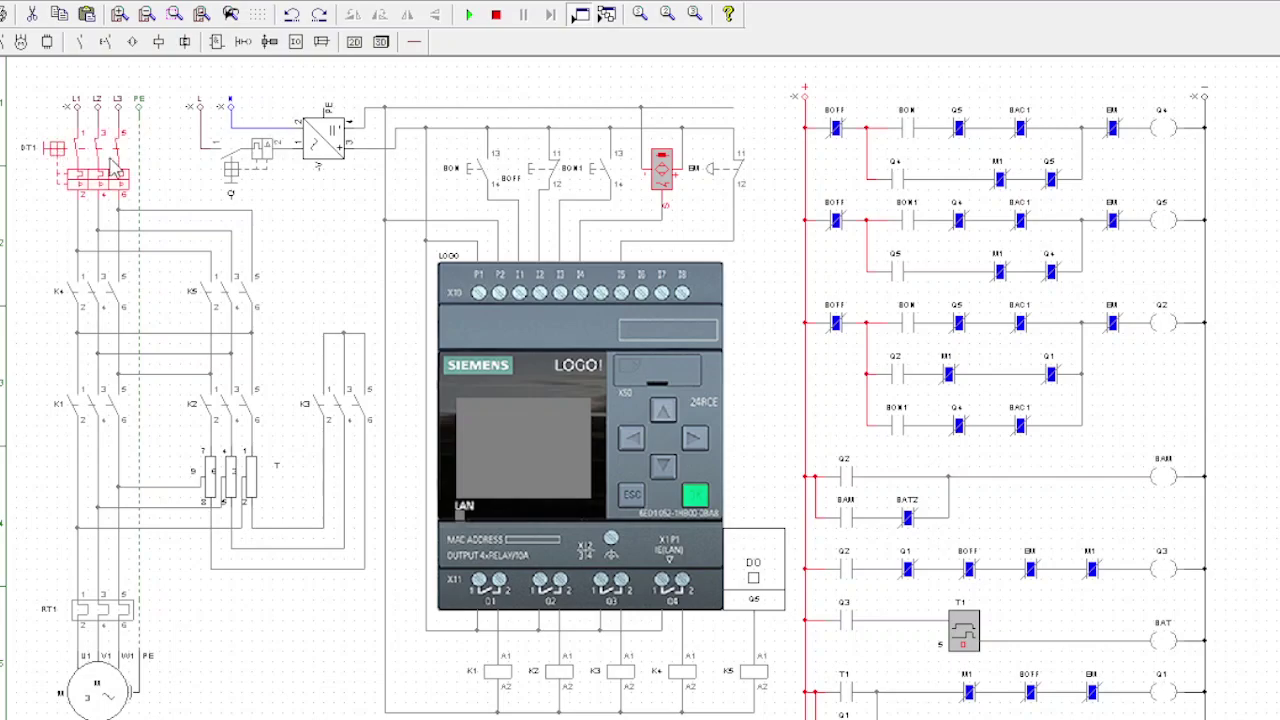
{"action": "left_click", "coordinate": [232, 168]}
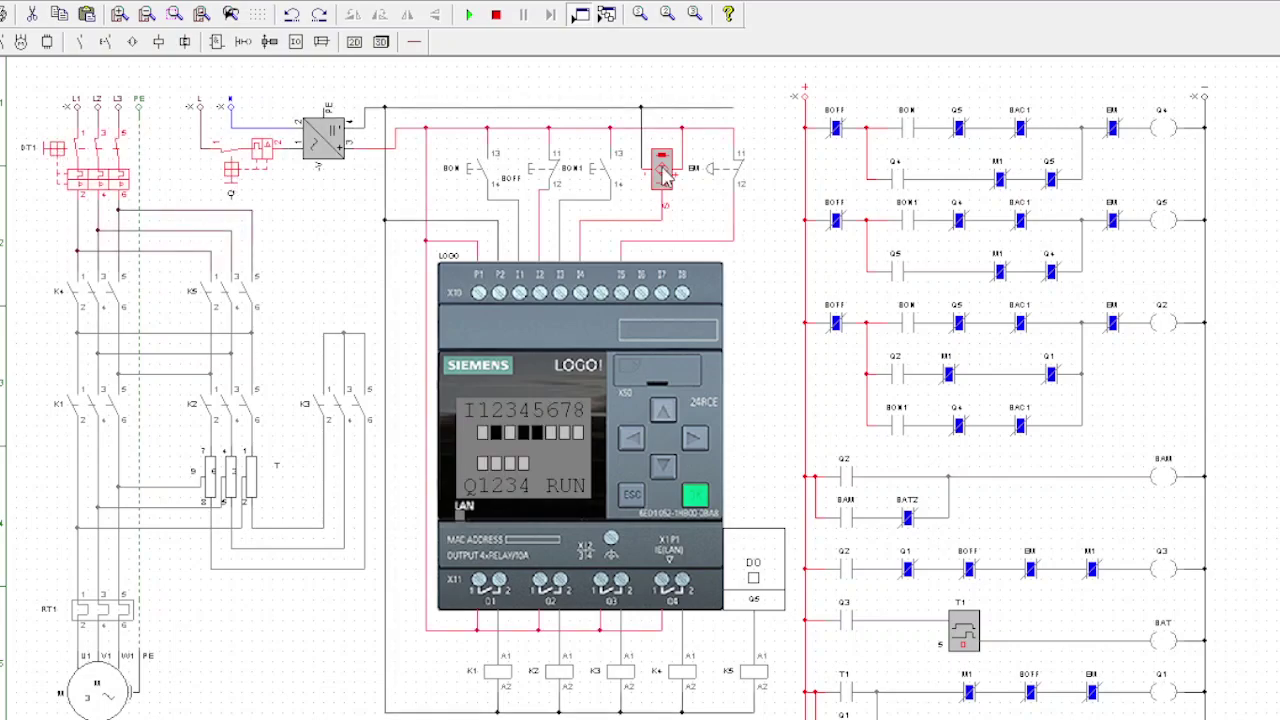
Step: Test the motor's forward start with pushbutton BON and its stop with BOFF
{"action": "scroll", "coordinate": [1037, 486], "scroll_direction": "down", "scroll_amount": 5}
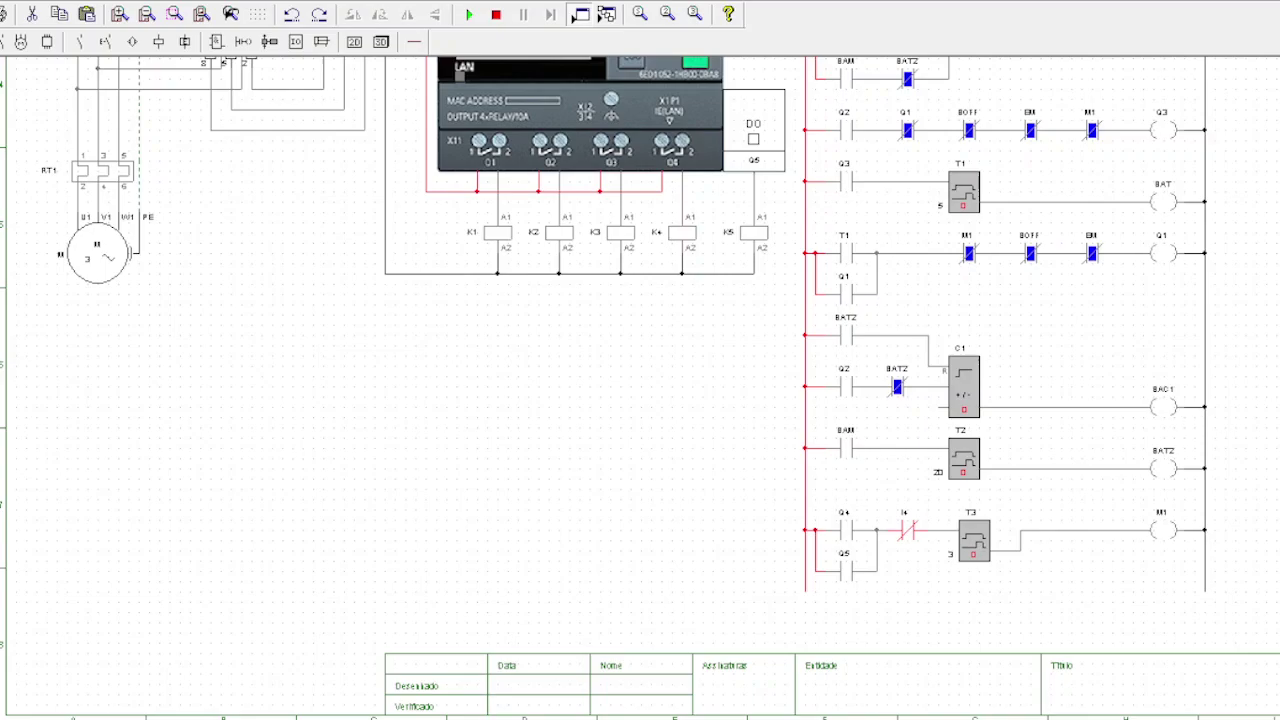
{"action": "scroll", "coordinate": [1175, 495], "scroll_direction": "up", "scroll_amount": 2}
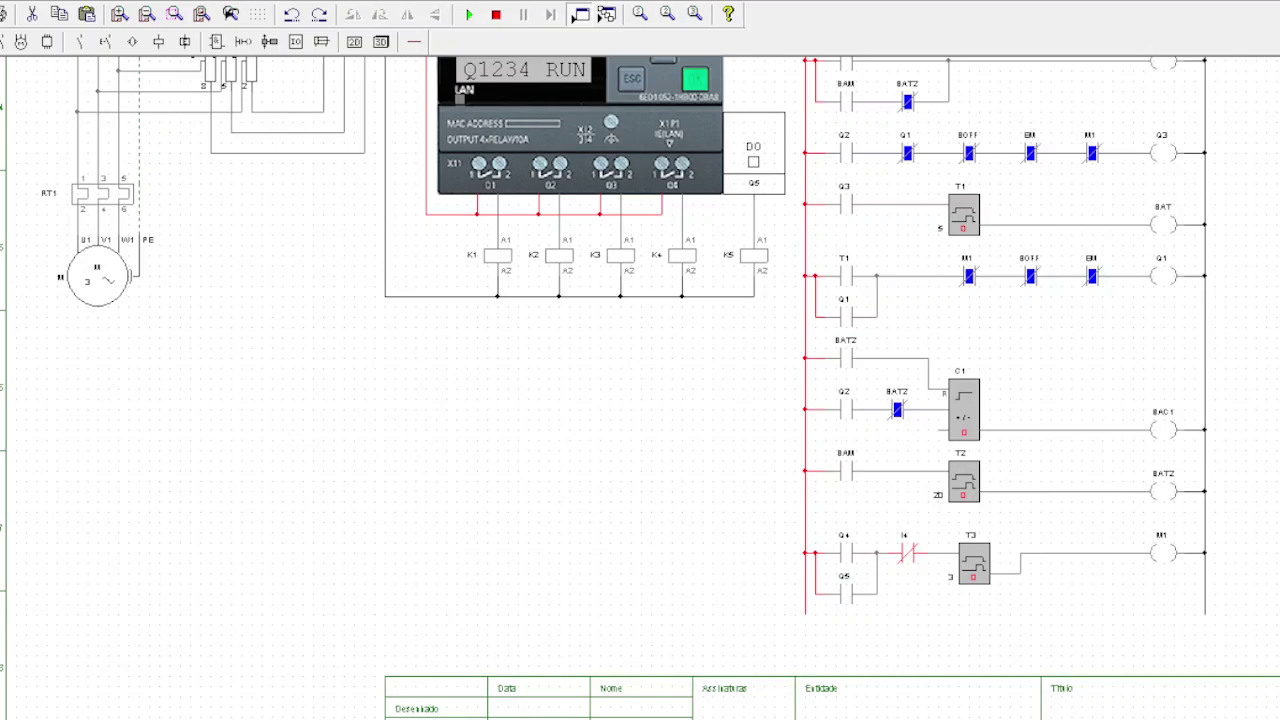
{"action": "scroll", "coordinate": [1180, 300], "scroll_direction": "up", "scroll_amount": 10}
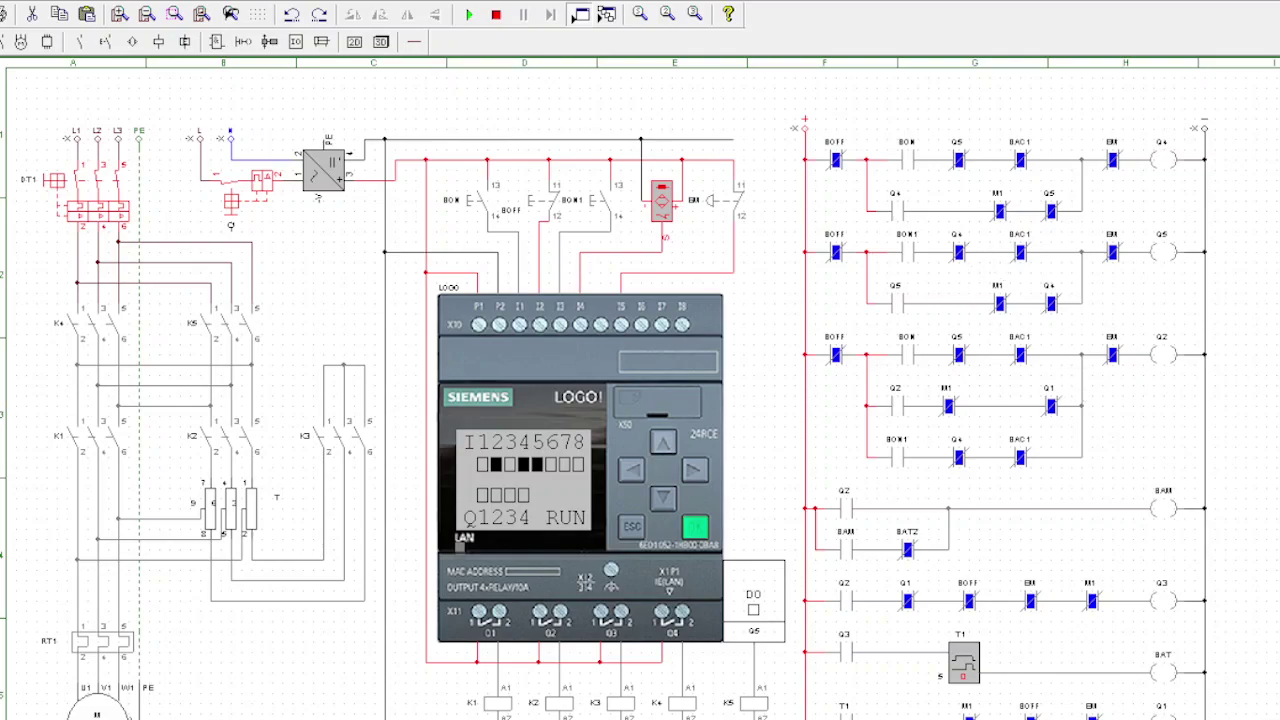
{"action": "scroll", "coordinate": [640, 388], "scroll_direction": "down", "scroll_amount": 1}
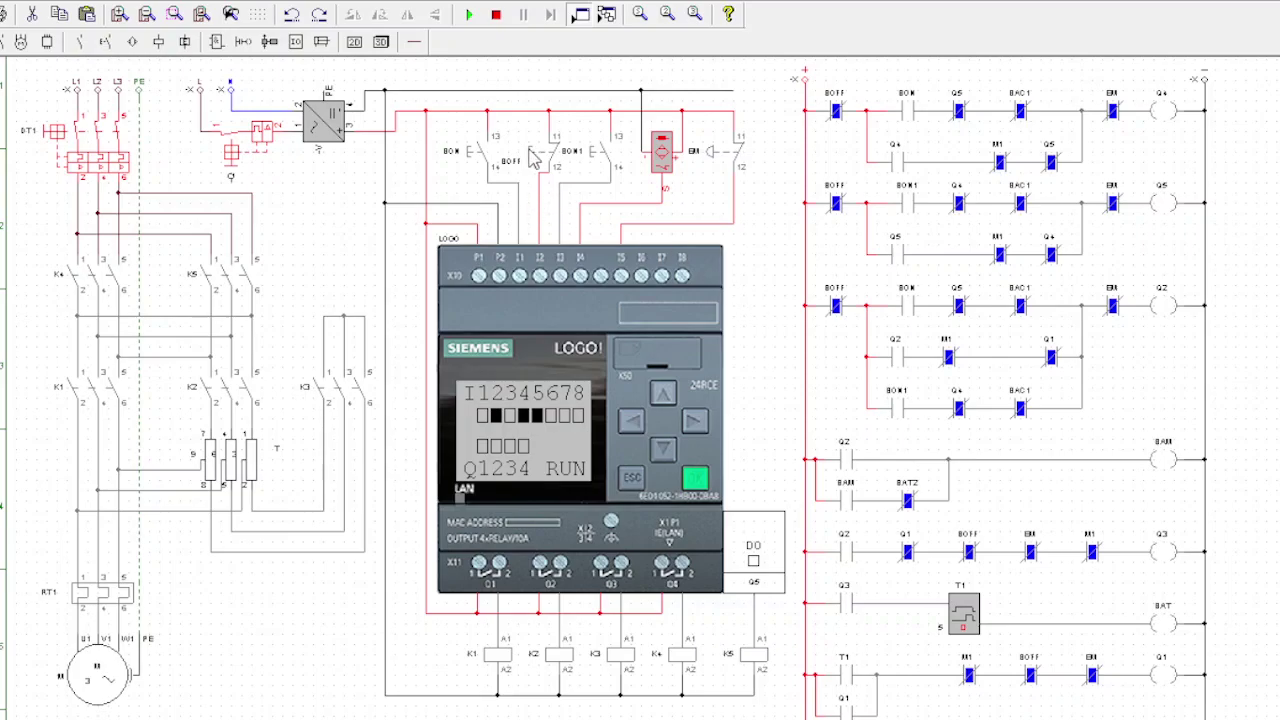
{"action": "left_click", "coordinate": [474, 152]}
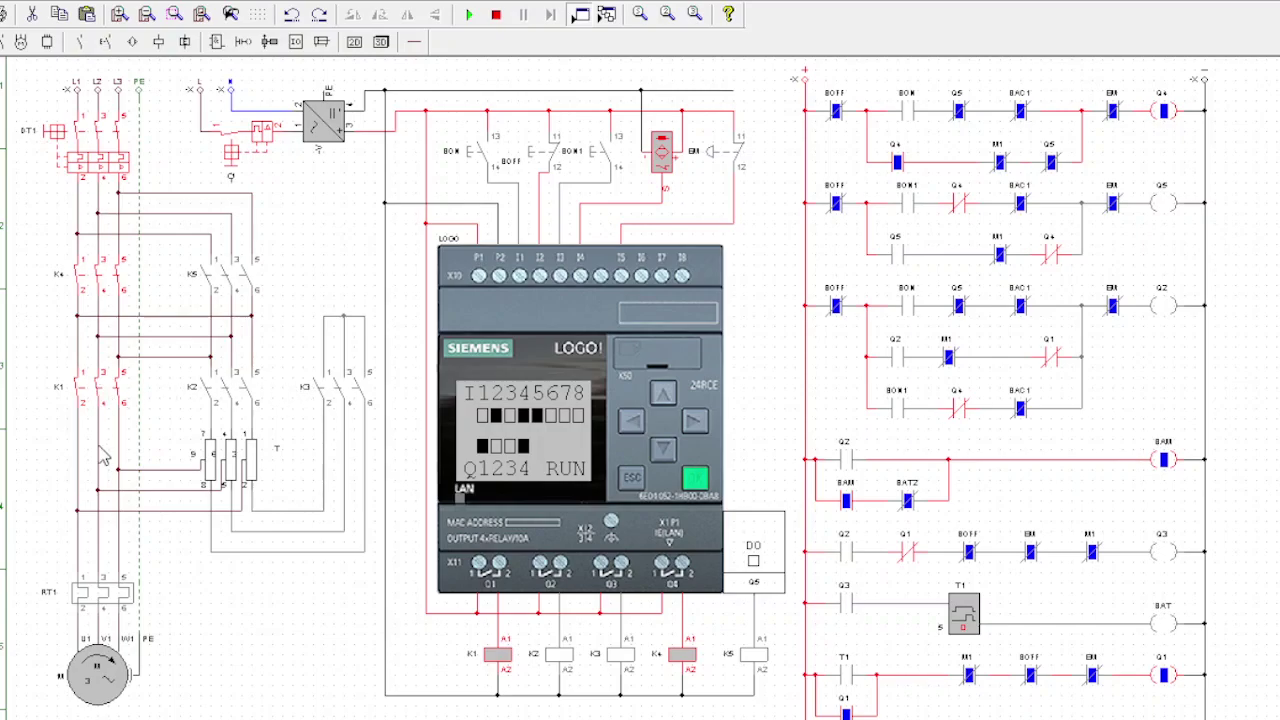
{"action": "left_click", "coordinate": [537, 160]}
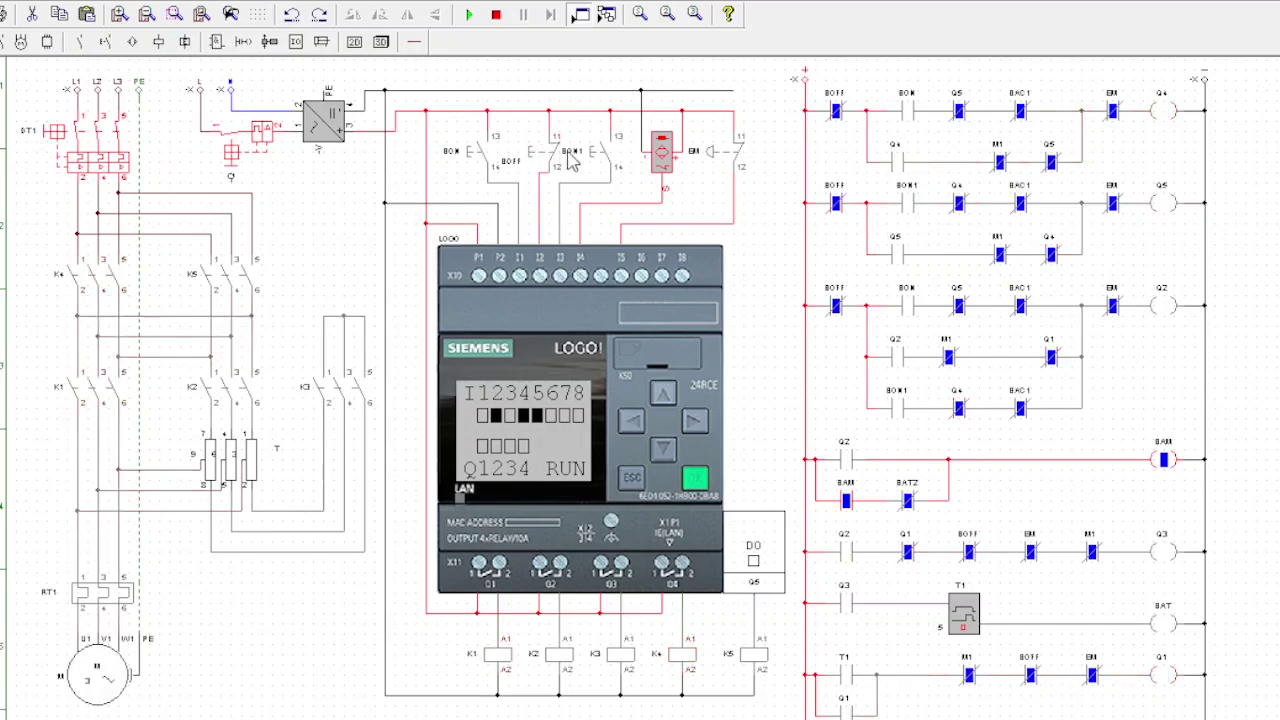
Step: Test the motor's reverse start with pushbutton BON1 and end the simulation
{"action": "left_click", "coordinate": [597, 158]}
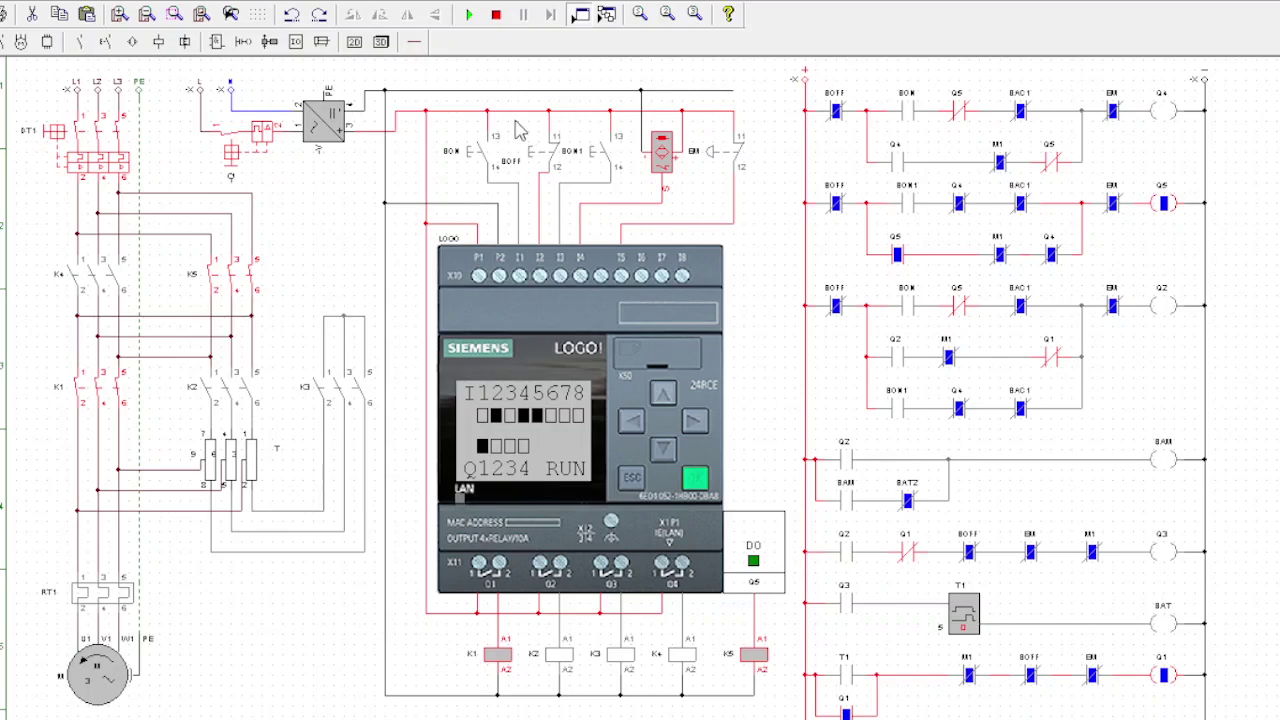
{"action": "left_click", "coordinate": [497, 17]}
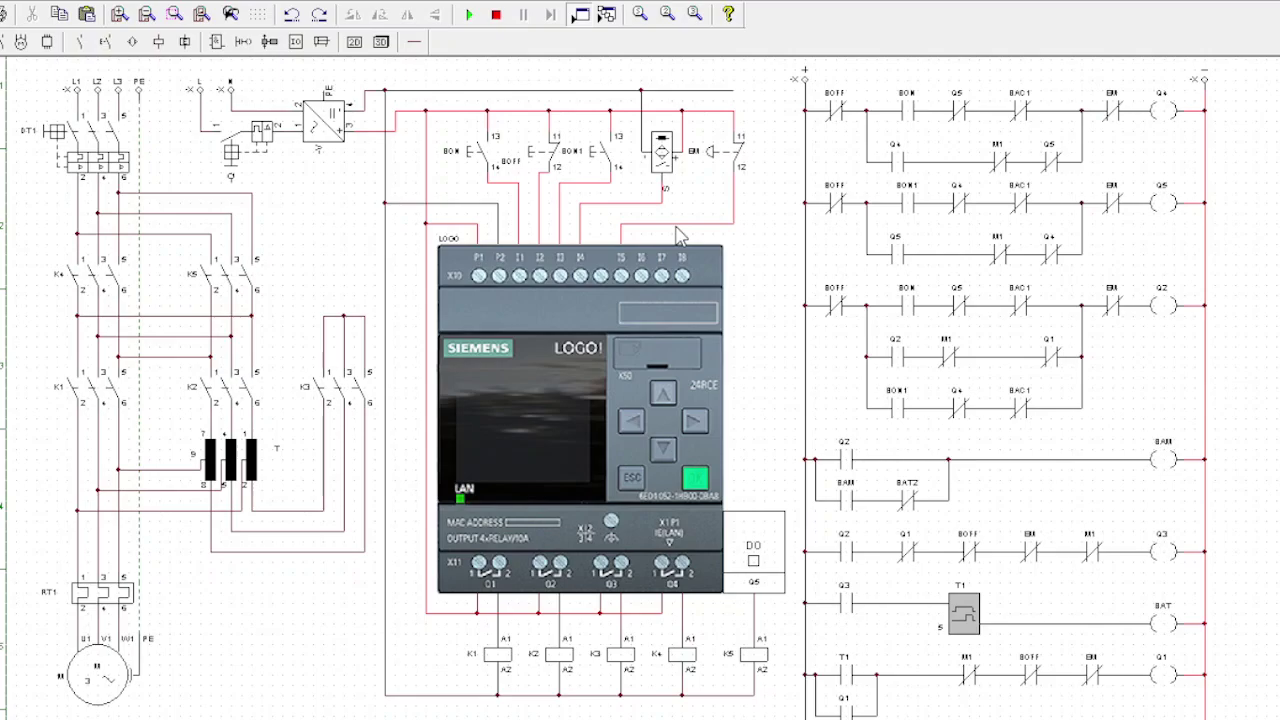
Step: Review the ladder rungs with counter C1 and timers T1, T2 and T3
{"action": "scroll", "coordinate": [1158, 680], "scroll_direction": "down", "scroll_amount": 5}
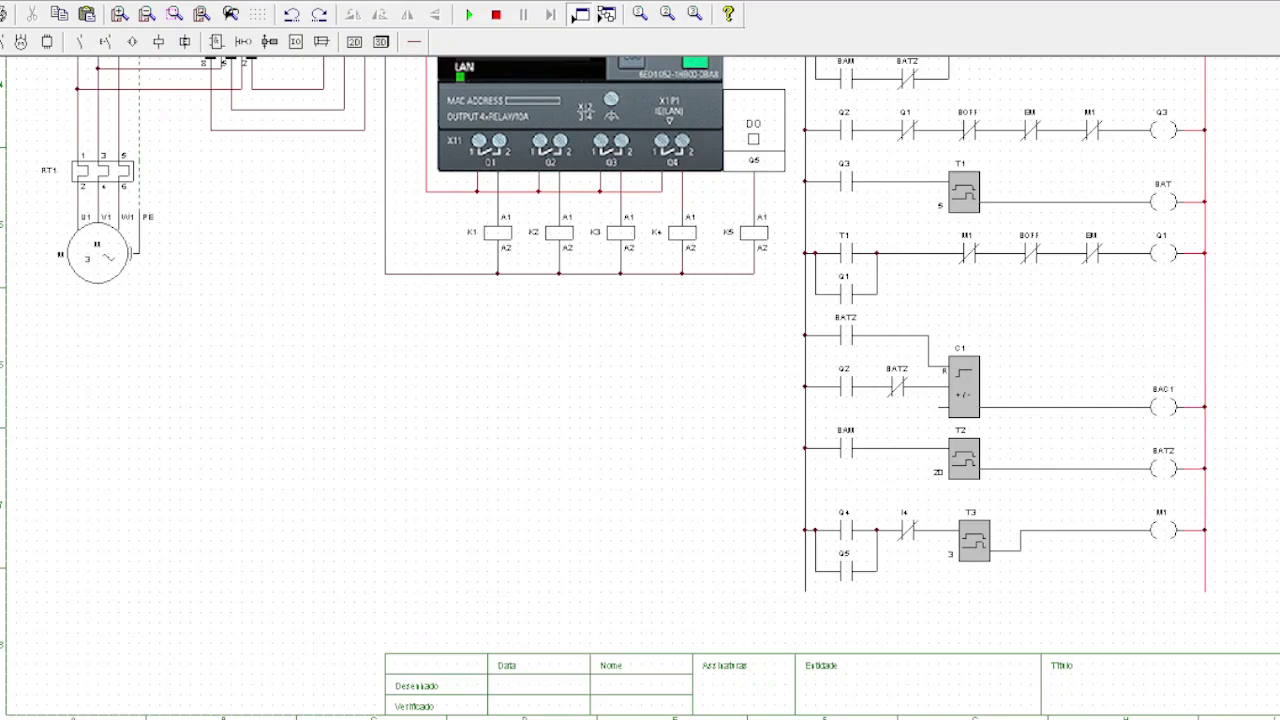
{"action": "scroll", "coordinate": [640, 388], "scroll_direction": "up", "scroll_amount": 3}
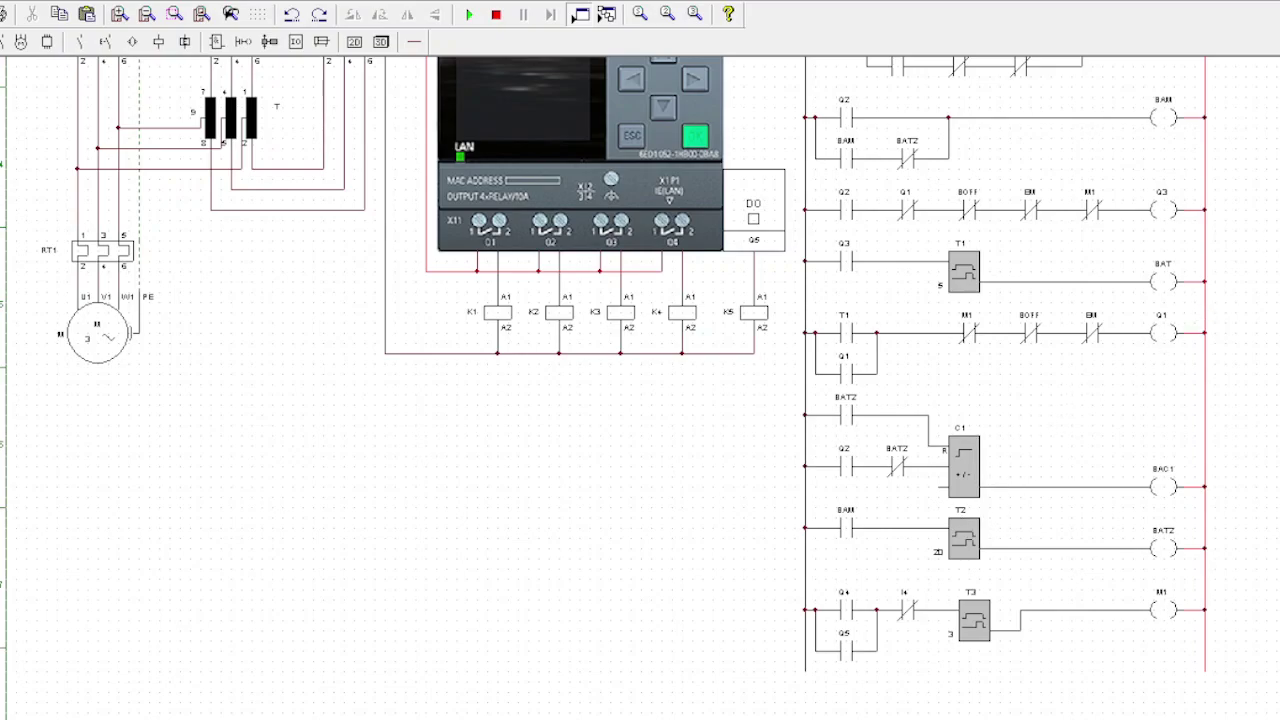
{"action": "scroll", "coordinate": [624, 365], "scroll_direction": "up", "scroll_amount": 3}
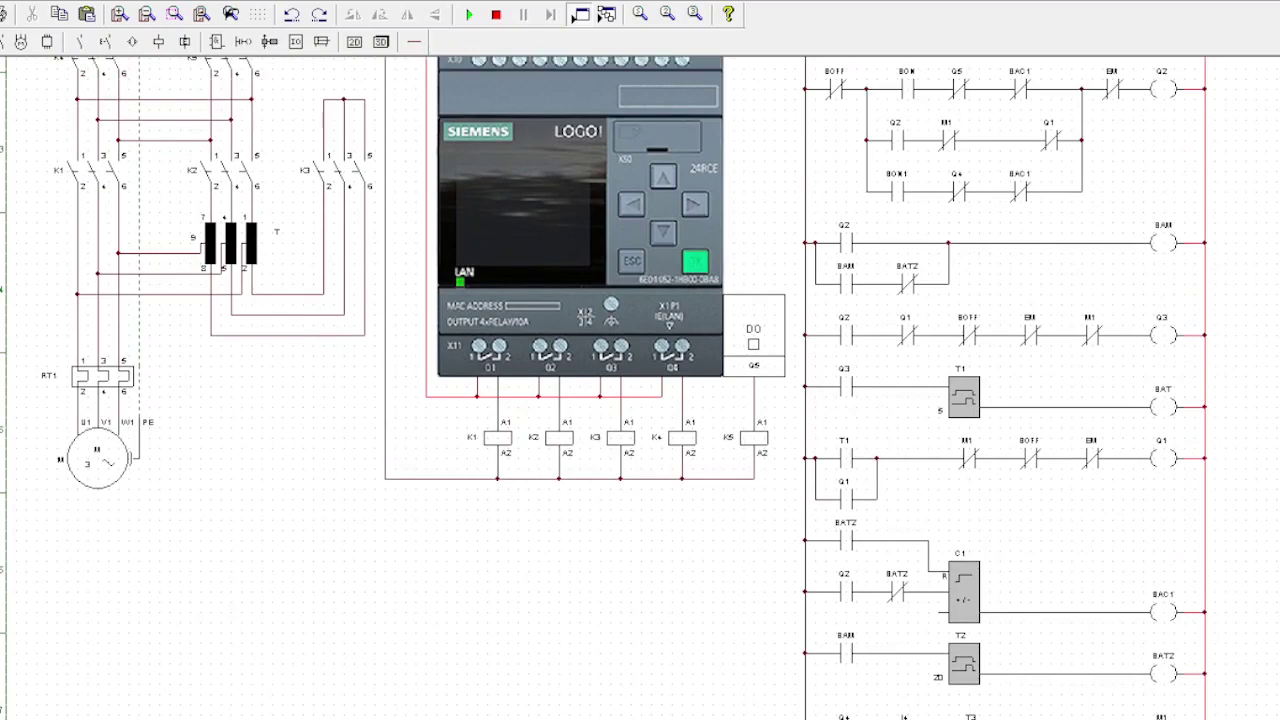
{"action": "scroll", "coordinate": [640, 388], "scroll_direction": "up", "scroll_amount": 6}
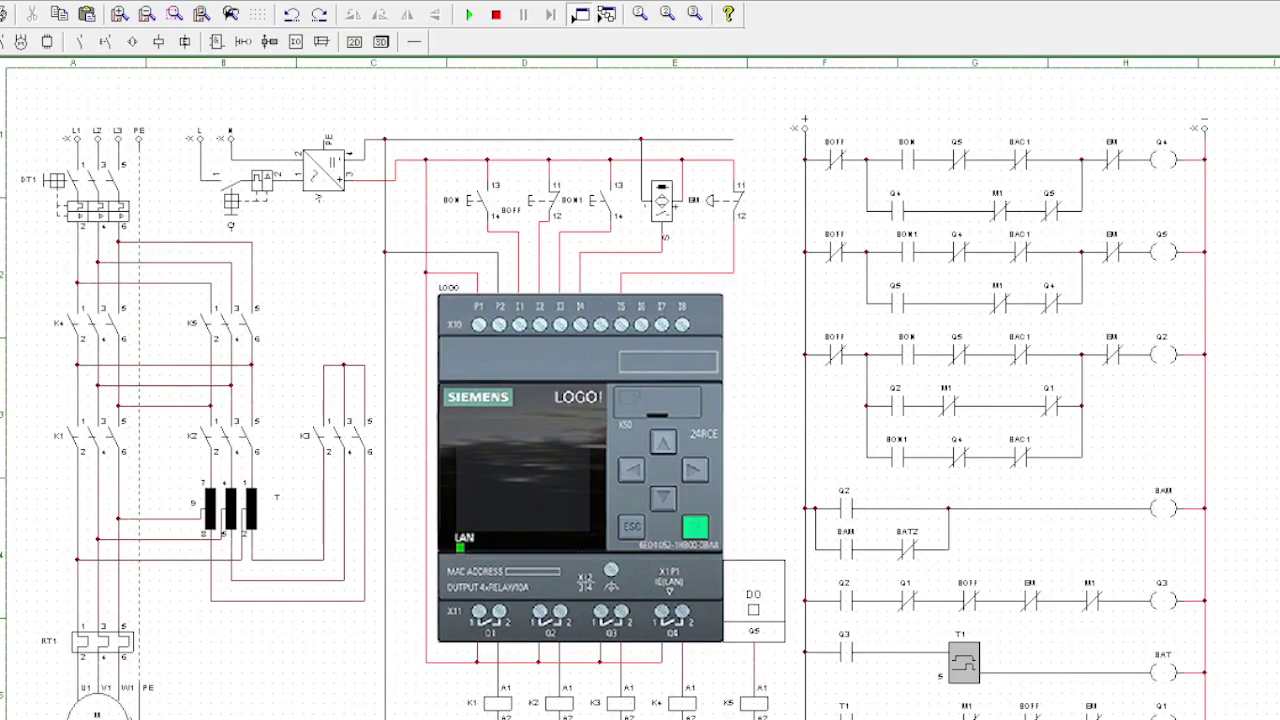
{"action": "scroll", "coordinate": [640, 388], "scroll_direction": "down", "scroll_amount": 1}
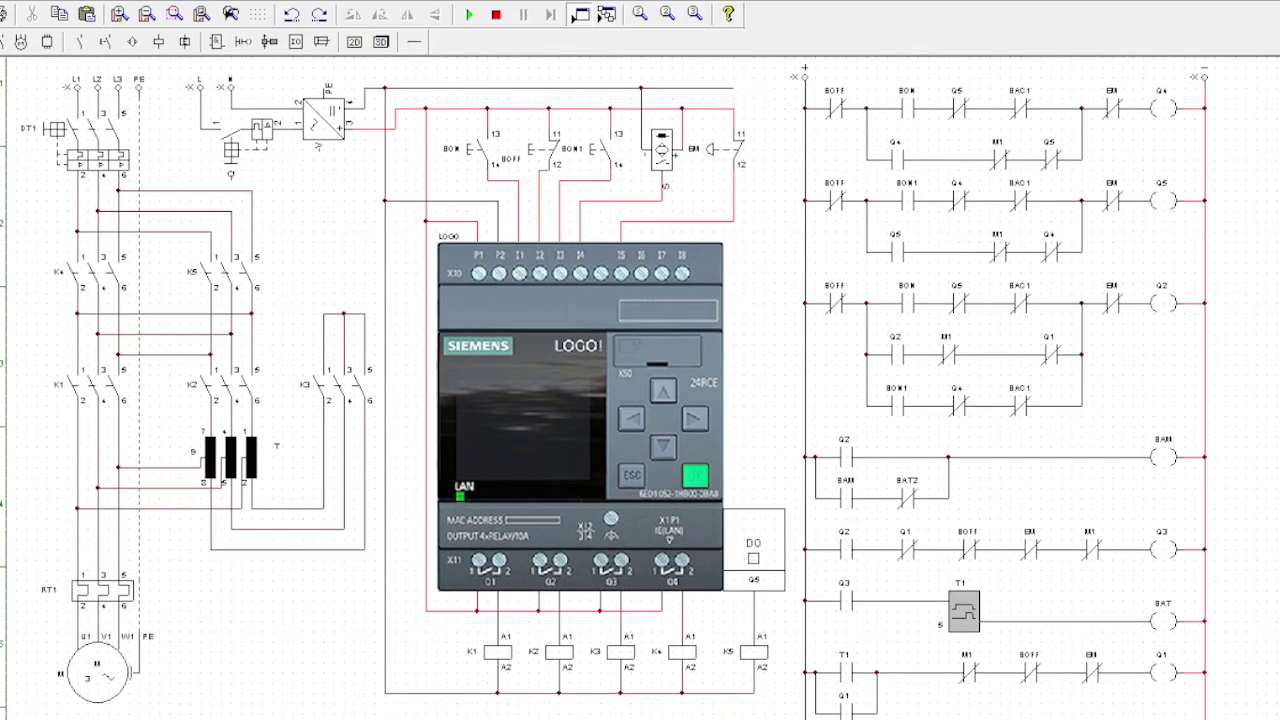